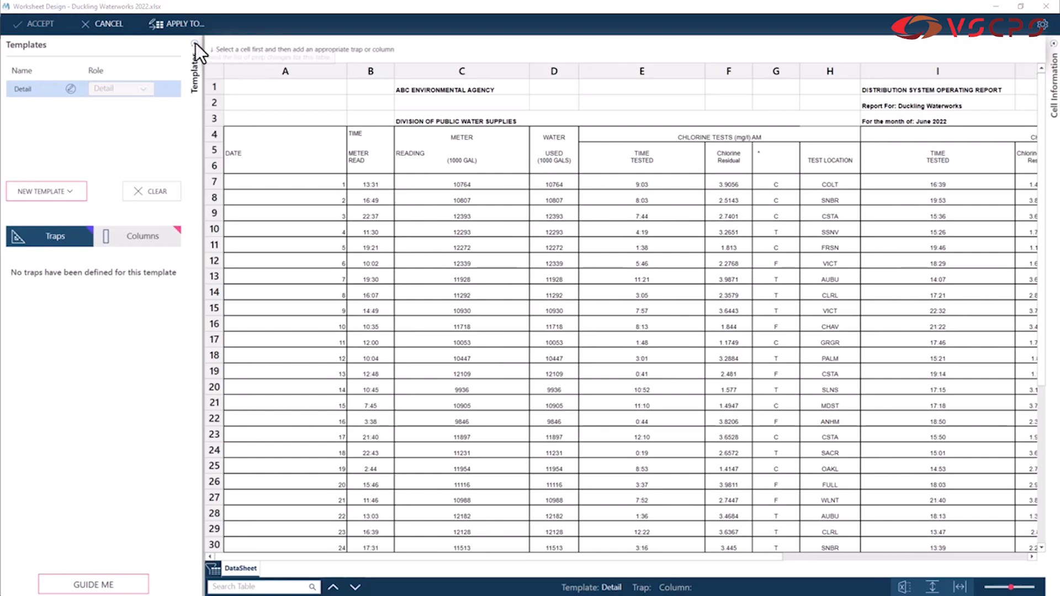
Auto-define the table in the Duckling Waterworks worksheet using row 7, the first data row, as the sample row.
left_click(195, 44)
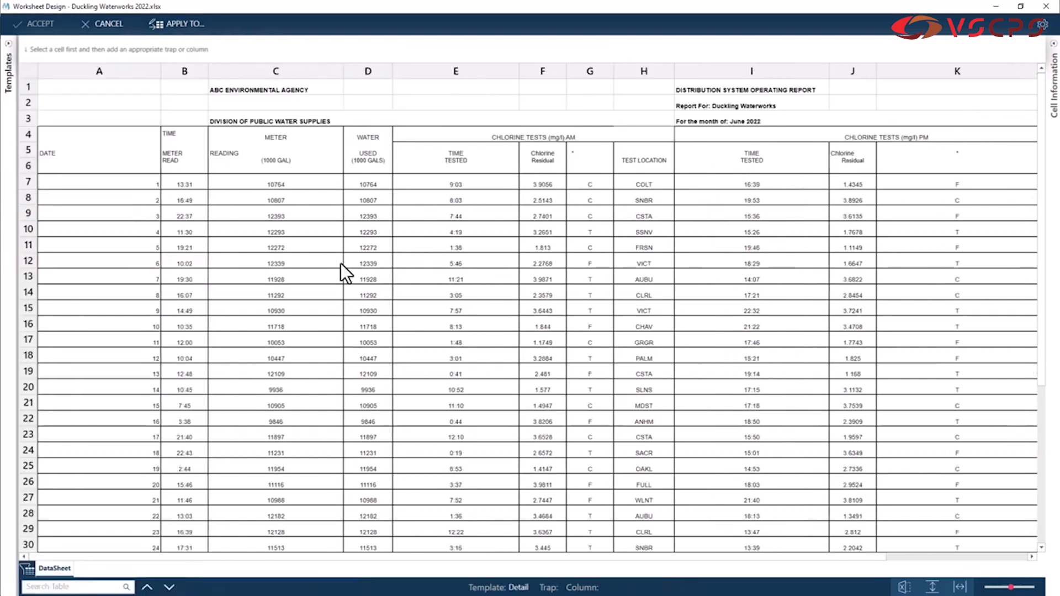
scroll(416, 338, "down", 5)
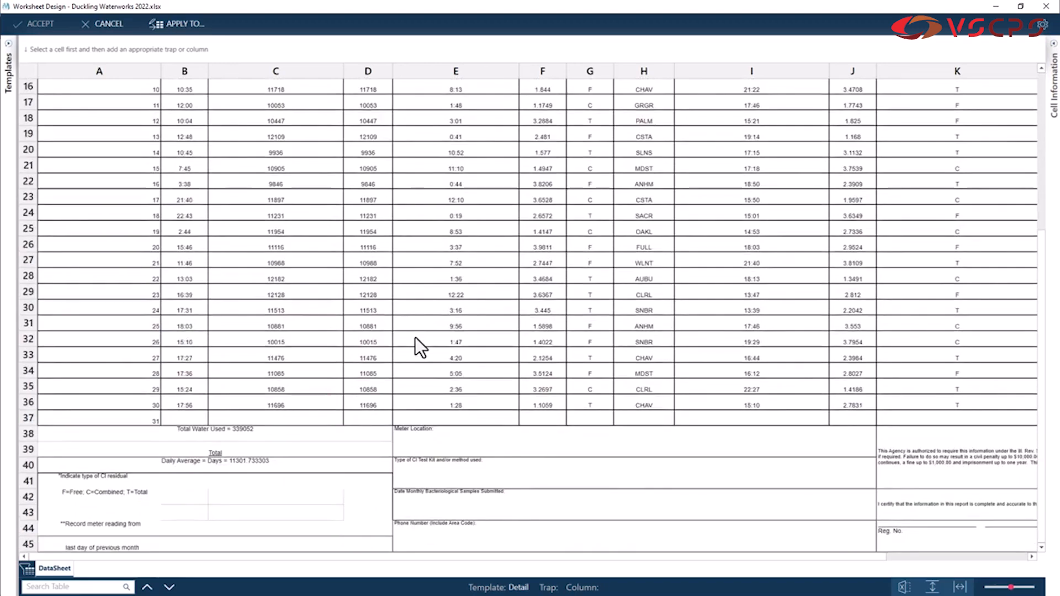
scroll(415, 337, "up", 3)
scroll(415, 347, "up", 2)
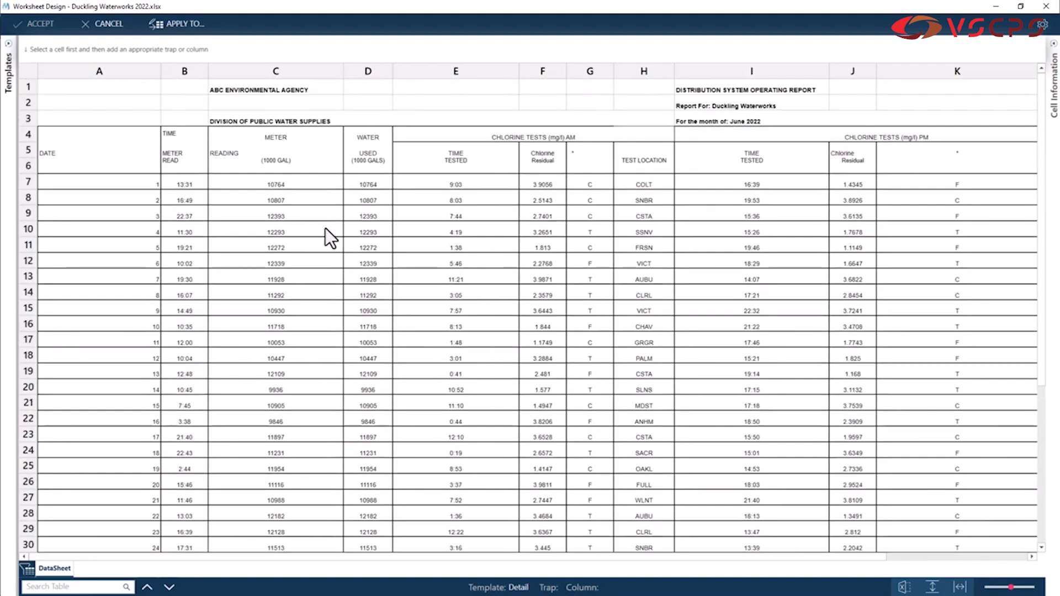
left_click(17, 46)
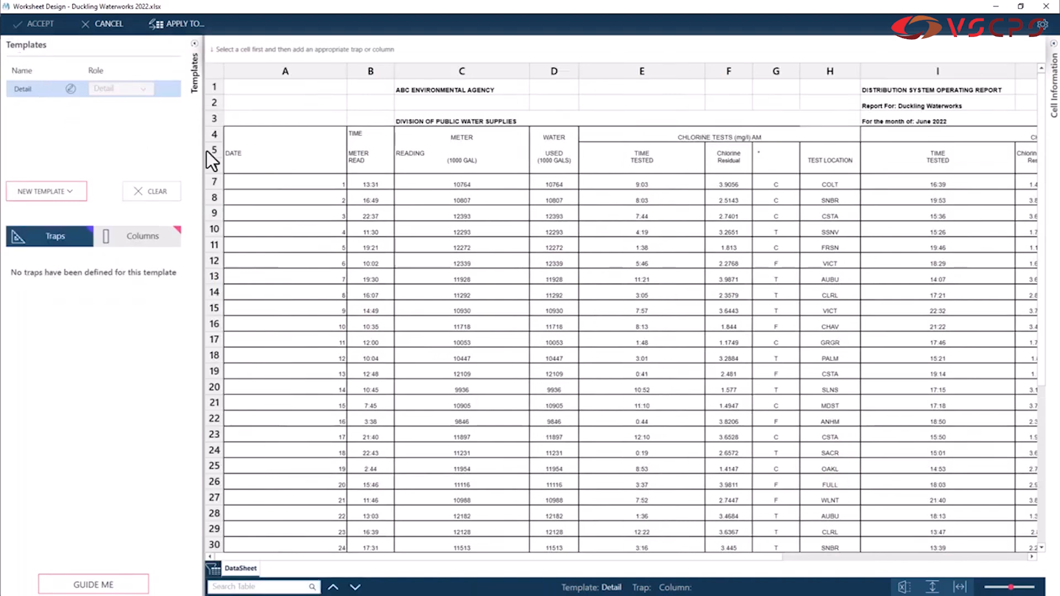
left_click(212, 184)
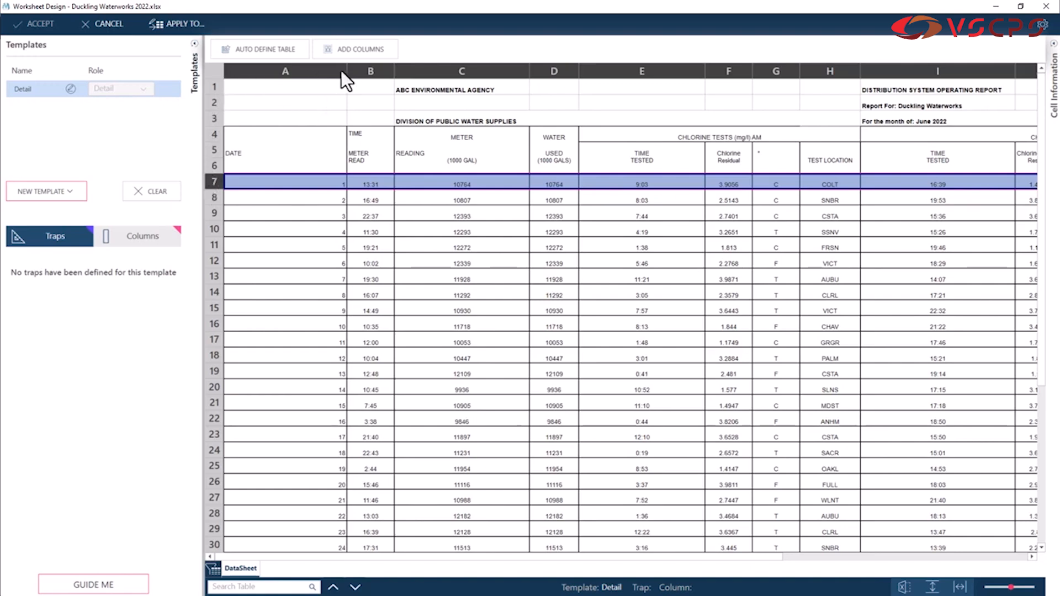
left_click(291, 185)
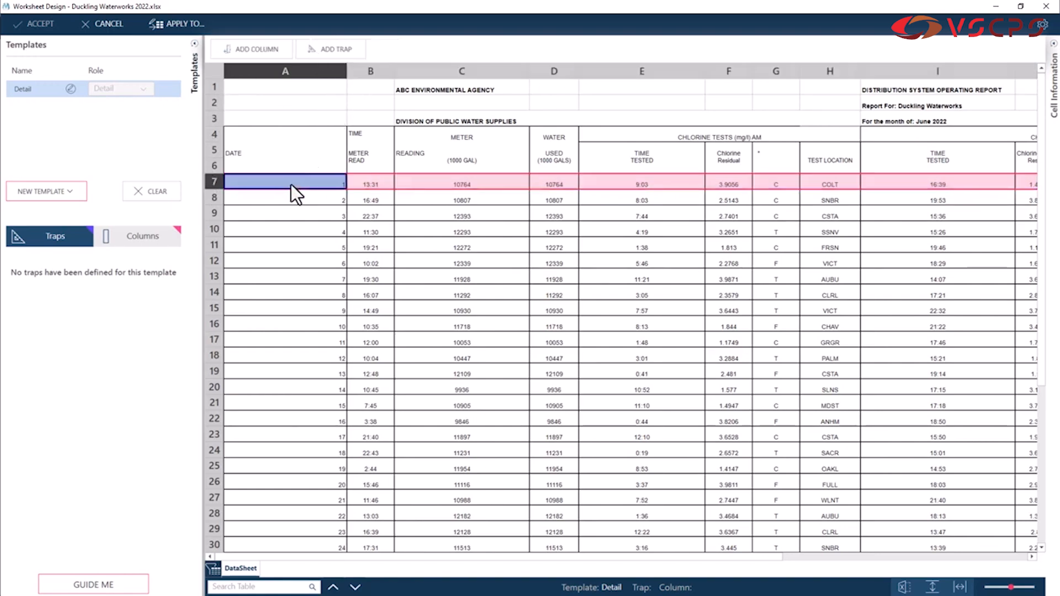
left_click_drag(372, 188, 434, 184)
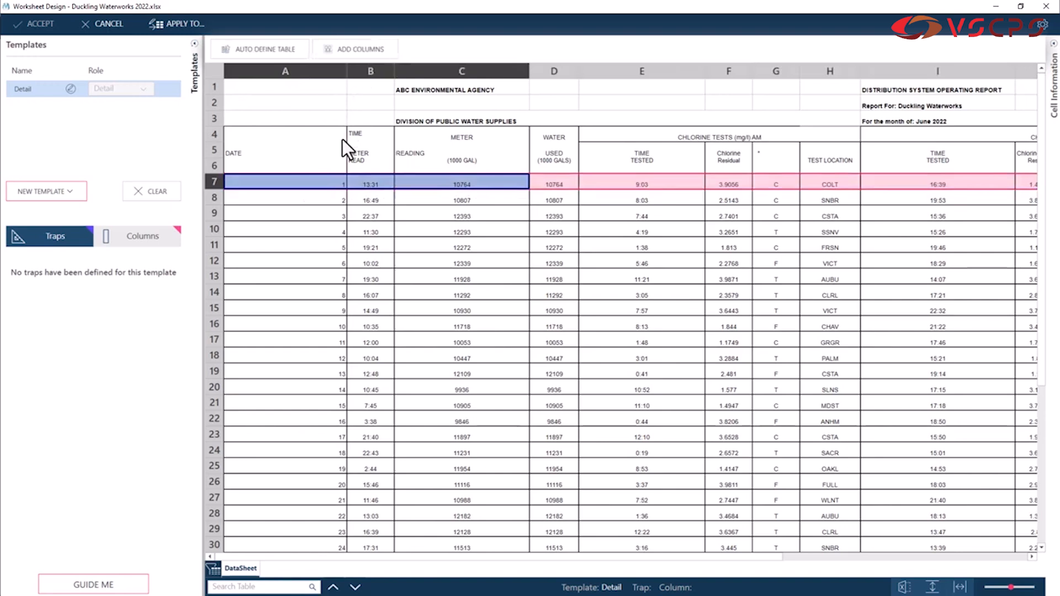
right_click(329, 180)
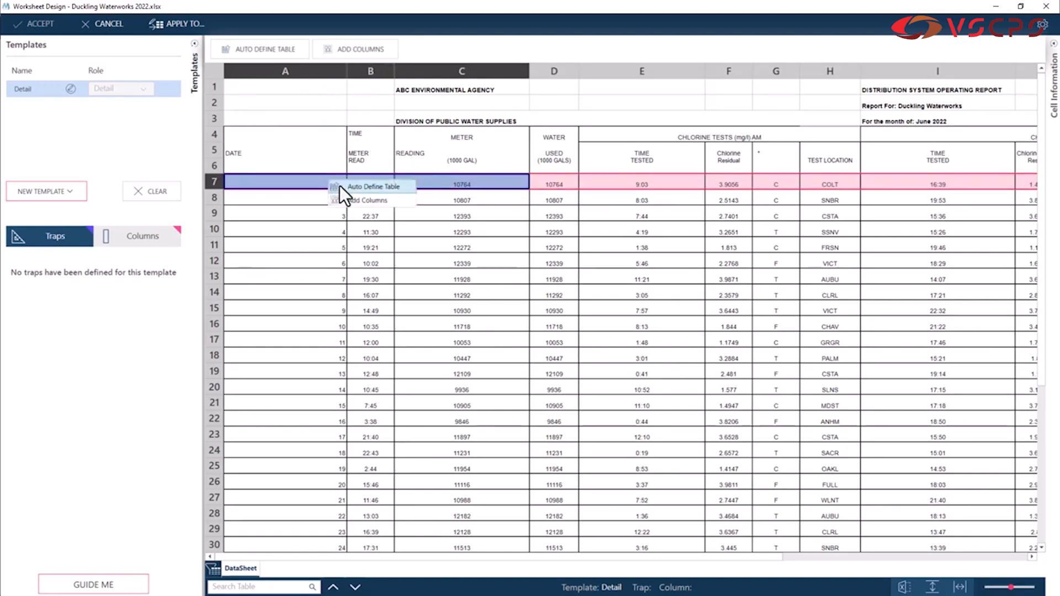
left_click(292, 50)
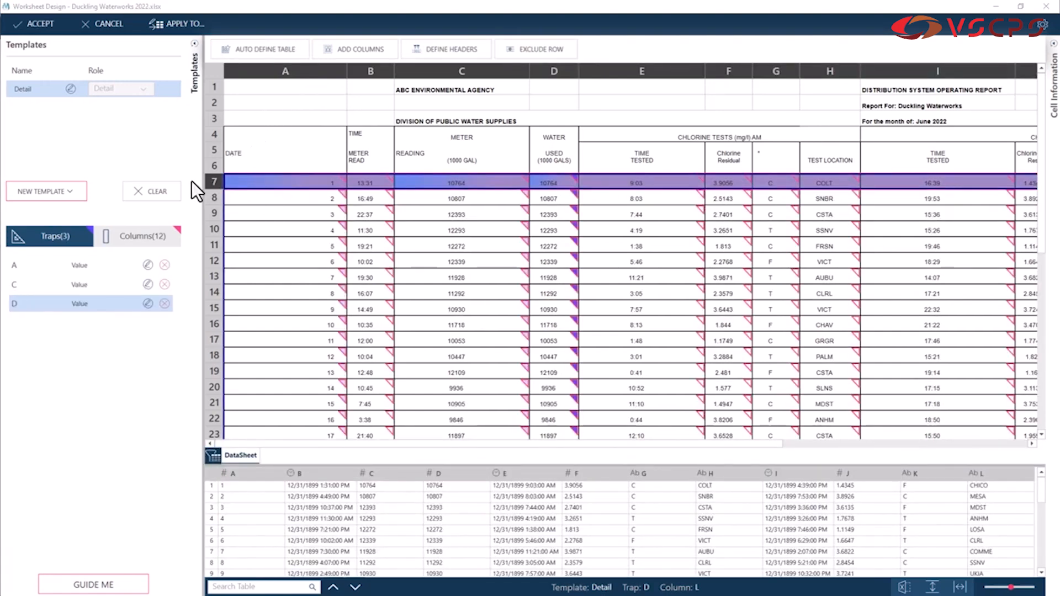
Review the generated traps for columns A, C and D across the sheet, including trap D's cell value rule.
left_click(95, 267)
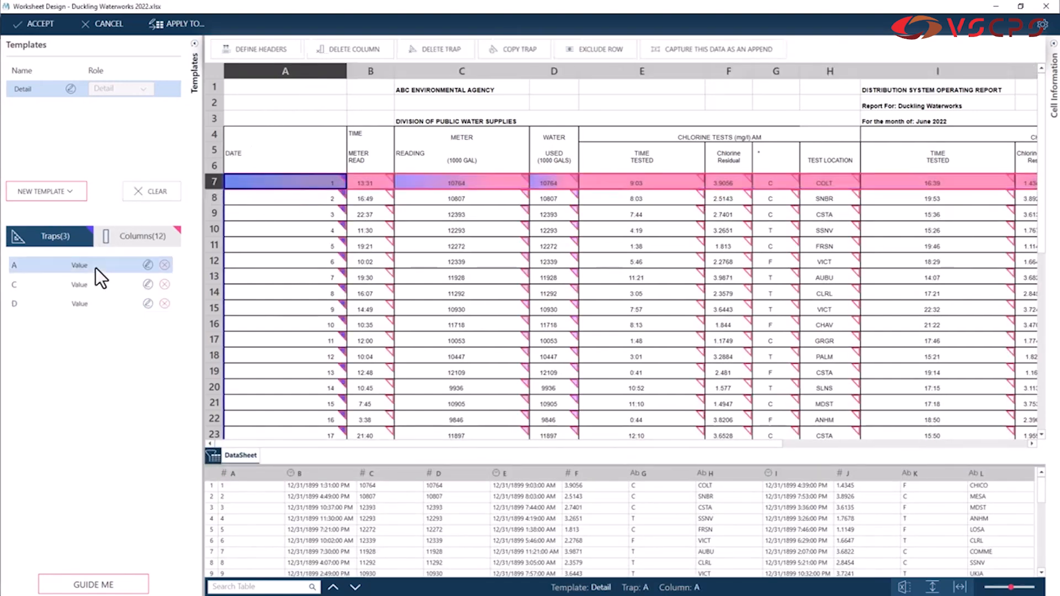
left_click(108, 286)
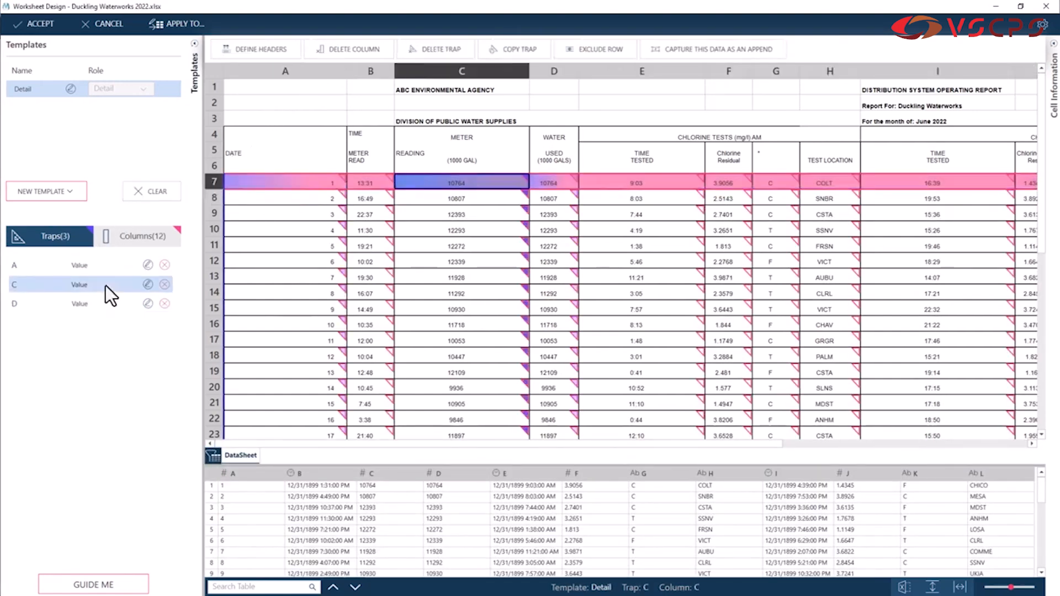
left_click(103, 307)
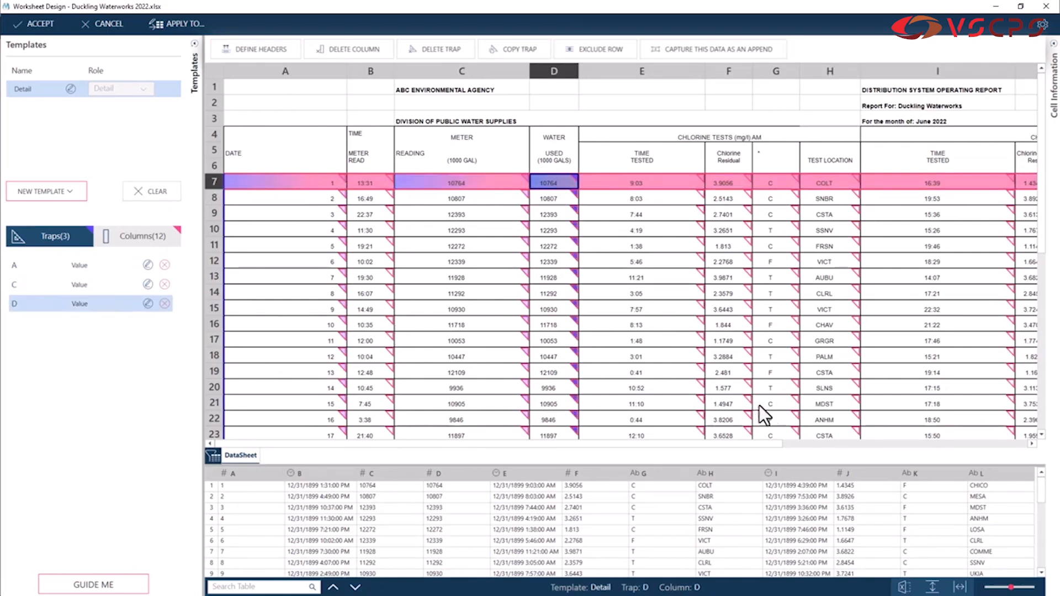
left_click(882, 445)
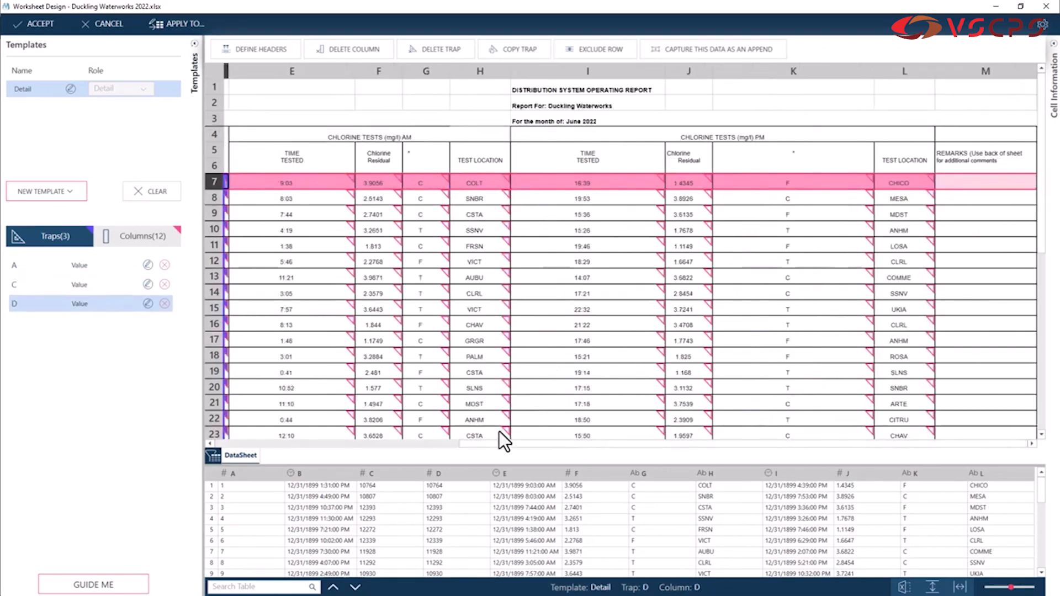
left_click(279, 447)
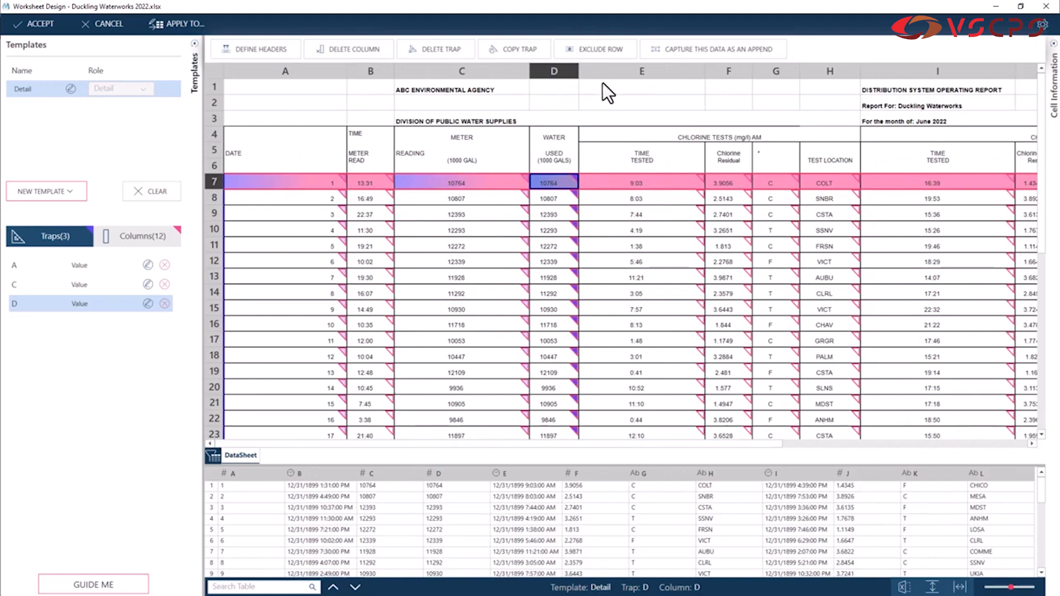
left_click(145, 306)
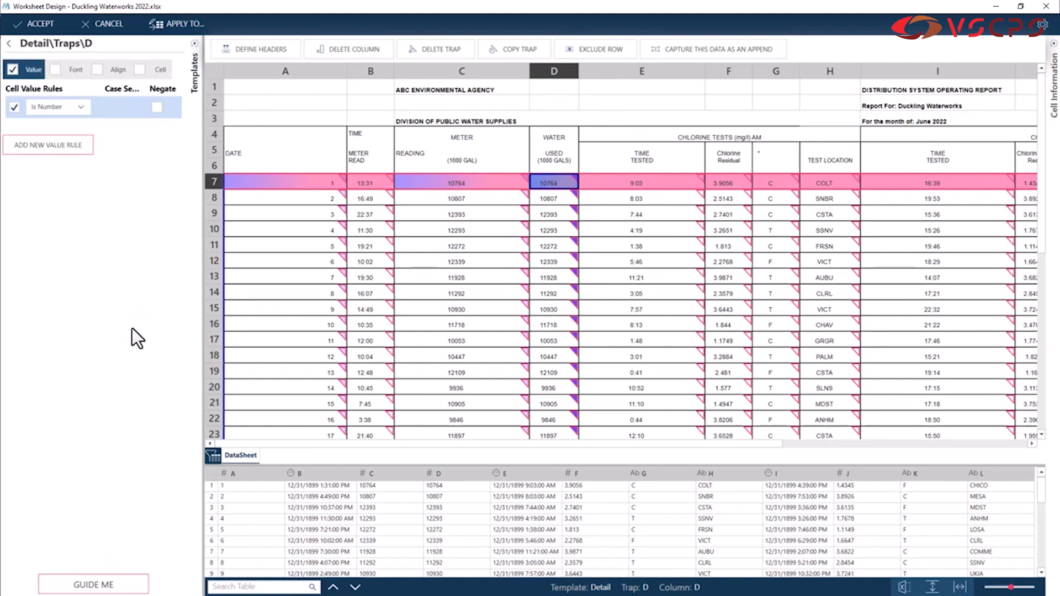
left_click(7, 44)
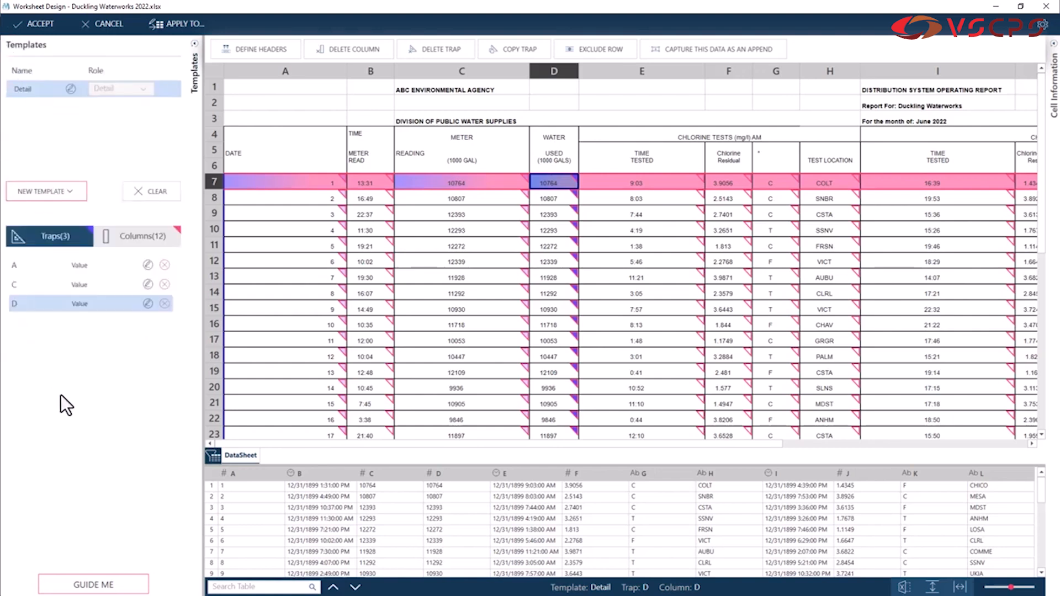
Examine the list of generated columns and the name and data type options of column A.
left_click(59, 264)
left_click(135, 236)
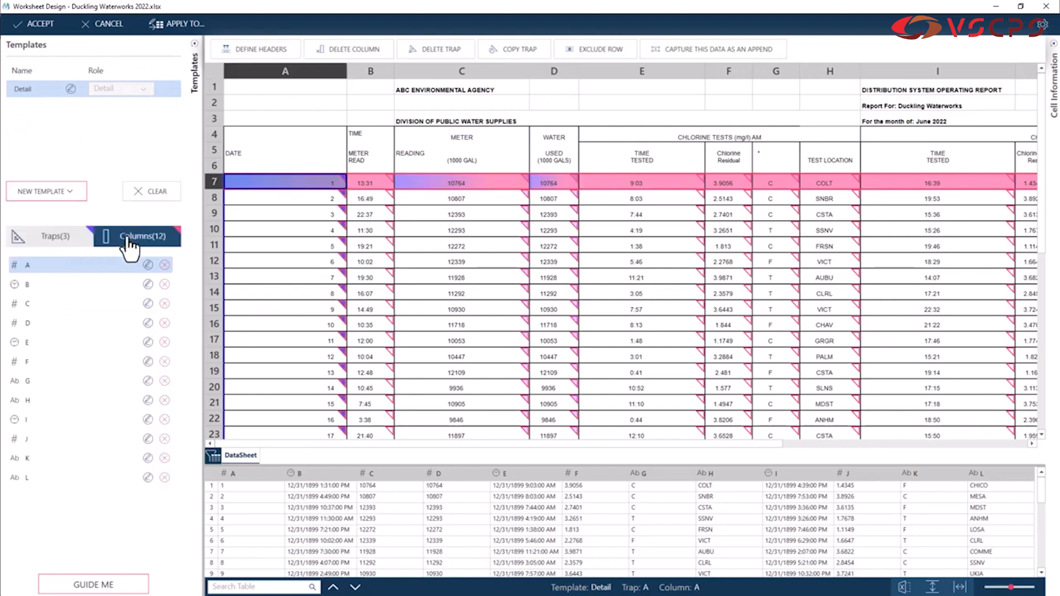
left_click(147, 267)
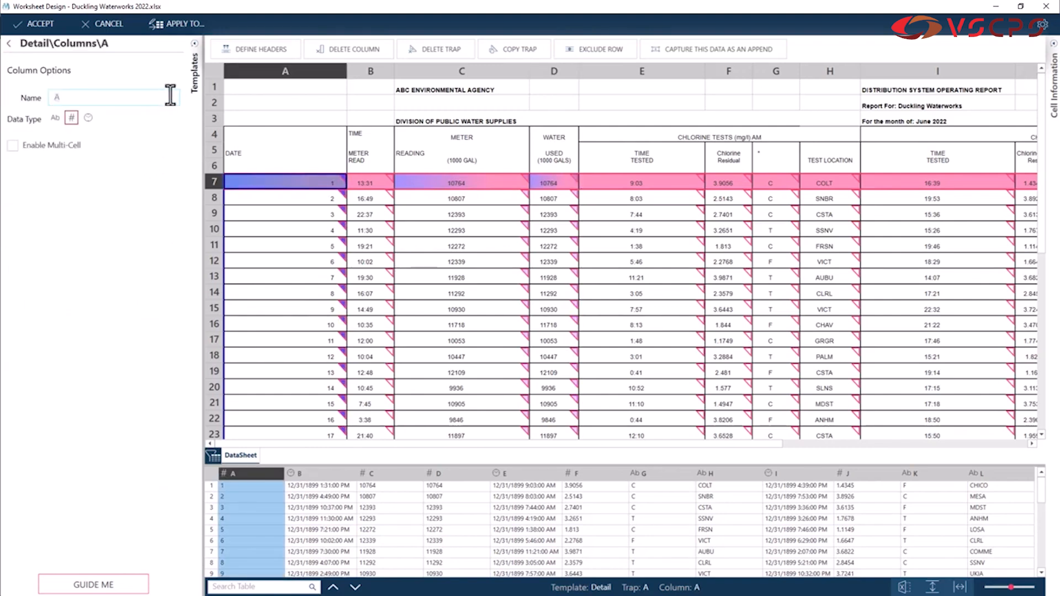
left_click(9, 44)
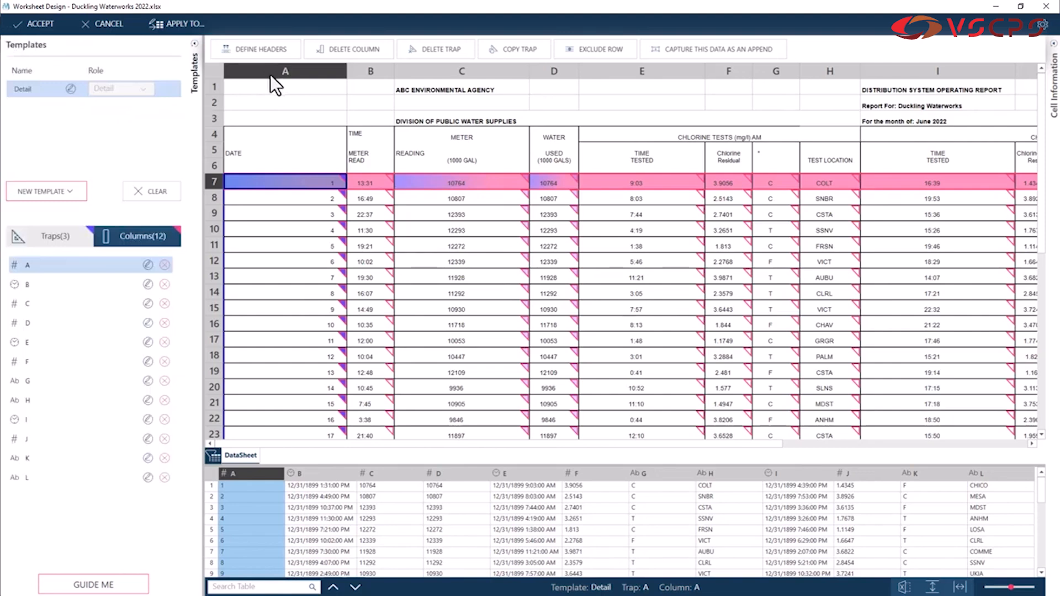
Define the column headers from rows 4 to 6 and check the resulting names in the sheet and preview.
left_click_drag(214, 135, 212, 171)
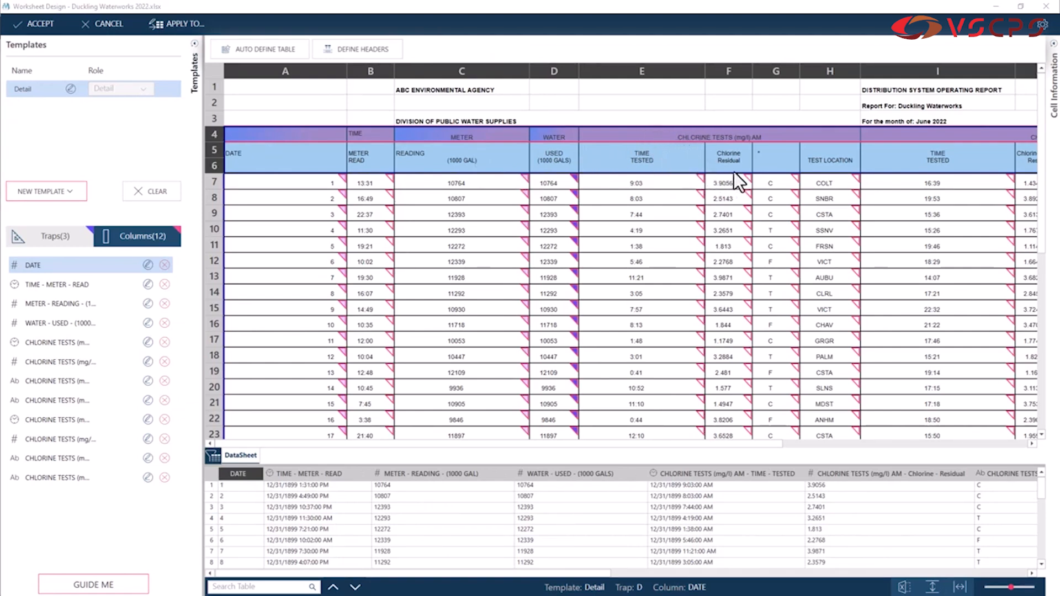
left_click(1000, 445)
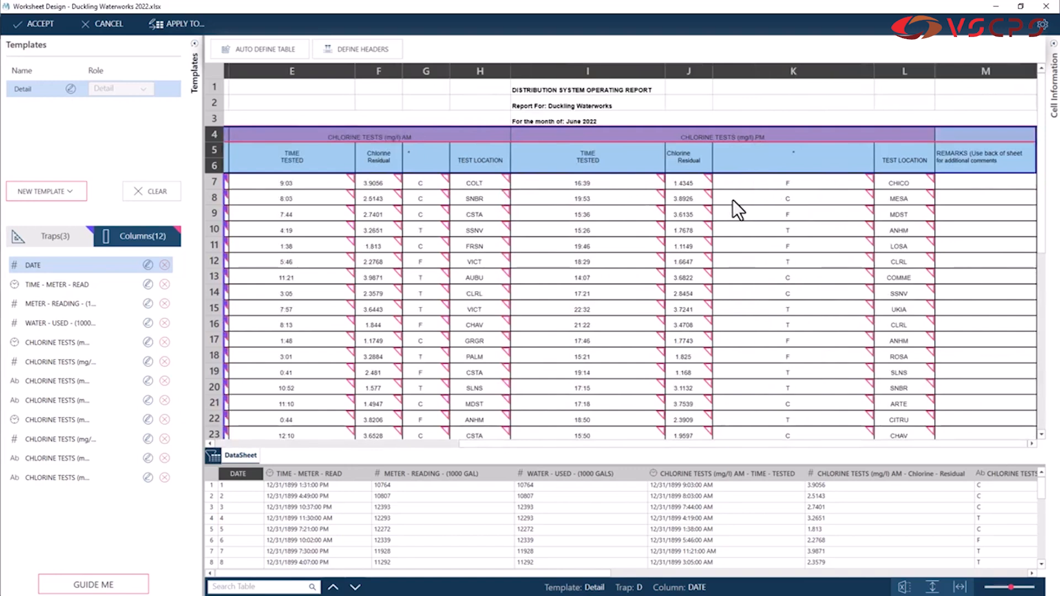
left_click(276, 445)
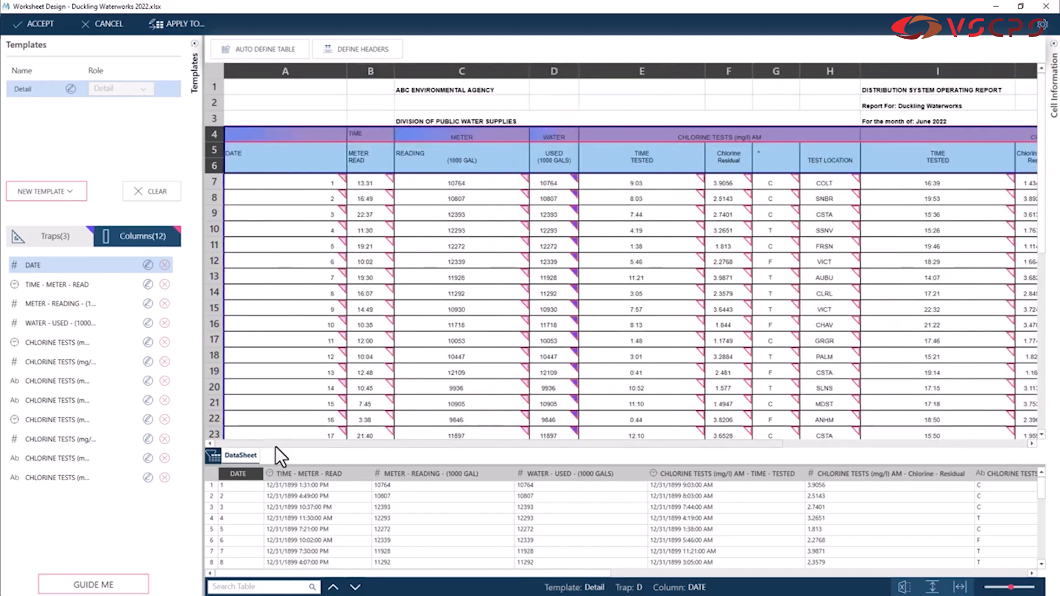
left_click(981, 573)
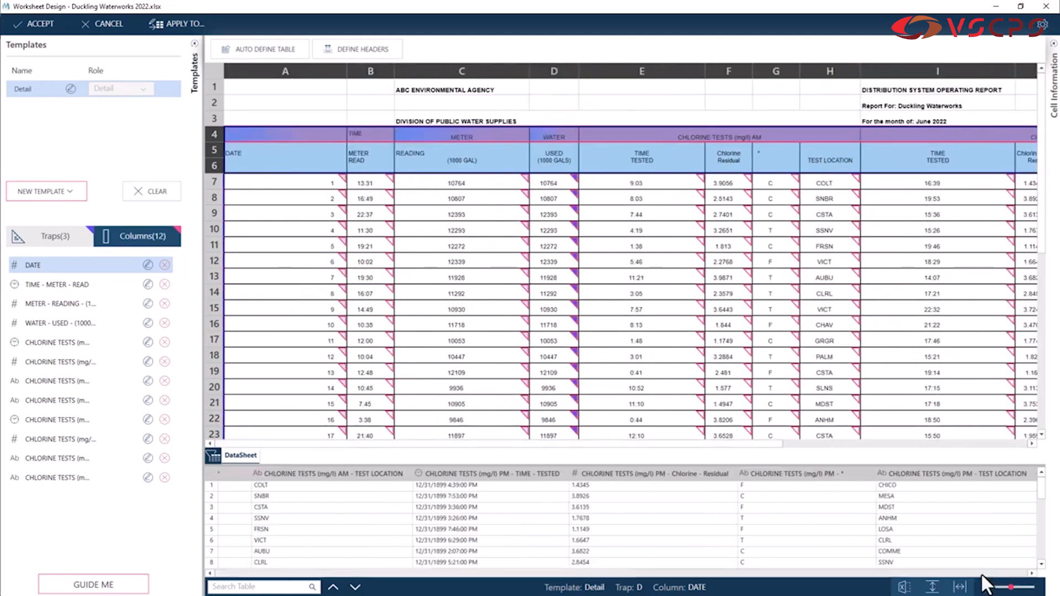
left_click(542, 574)
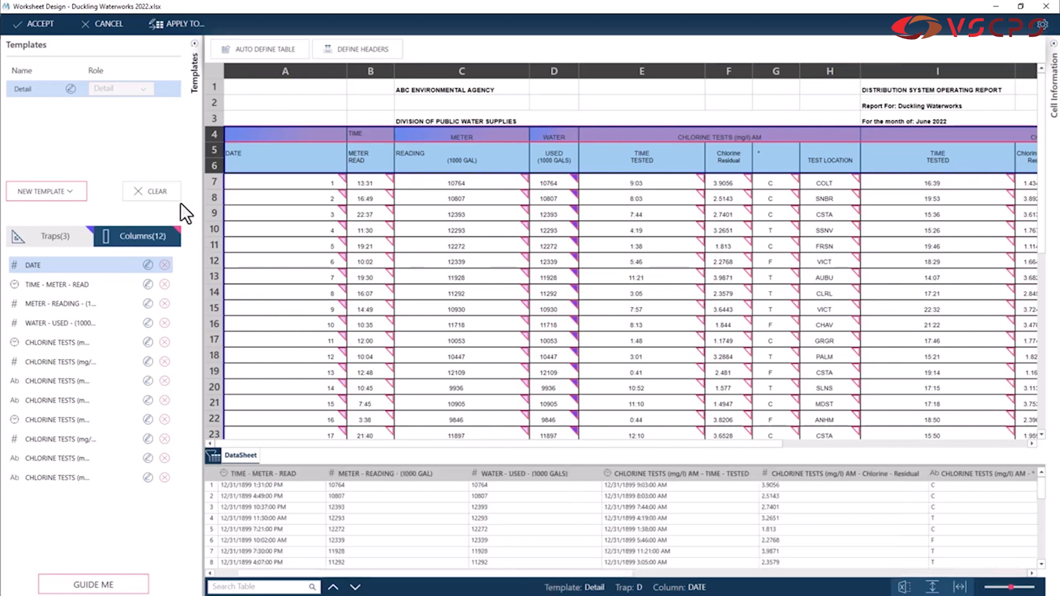
Clear all templates, traps and columns from the worksheet design.
left_click(168, 195)
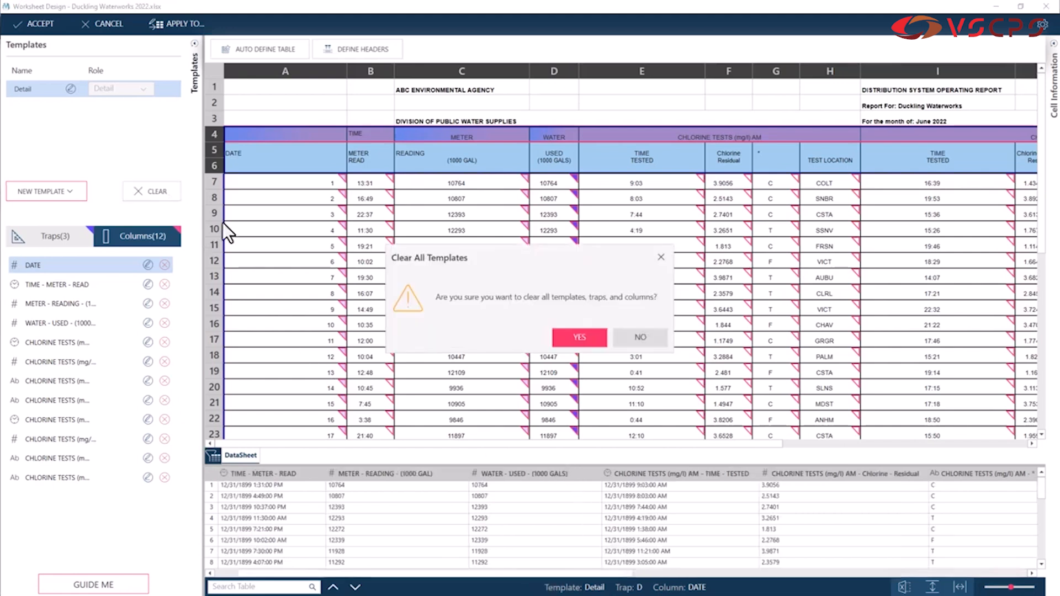
left_click(562, 340)
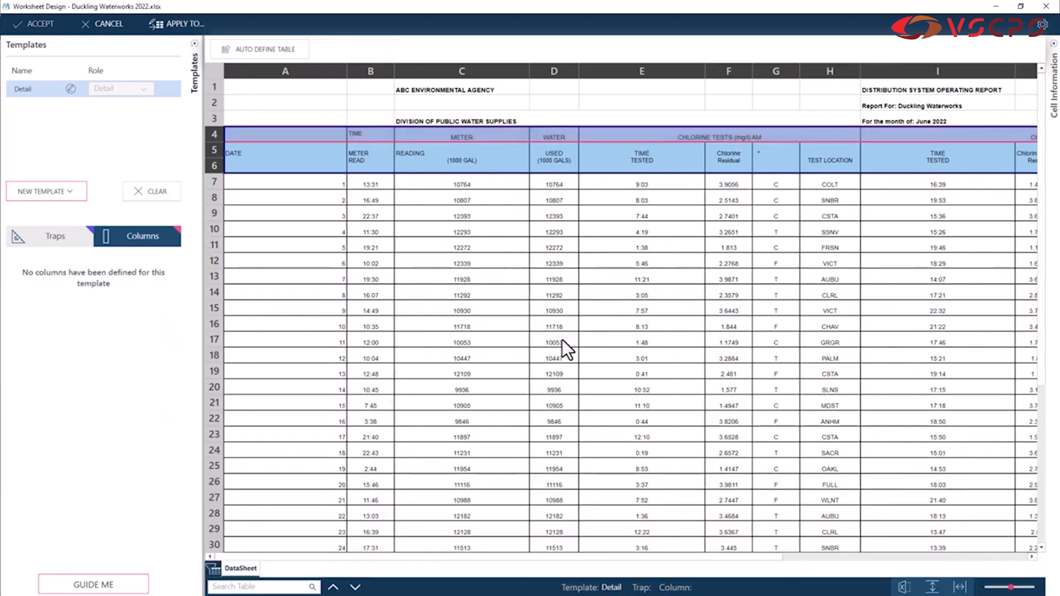
Auto-define a table from only cells A7 to C7 and define its headers from rows 4 to 6.
left_click(319, 184)
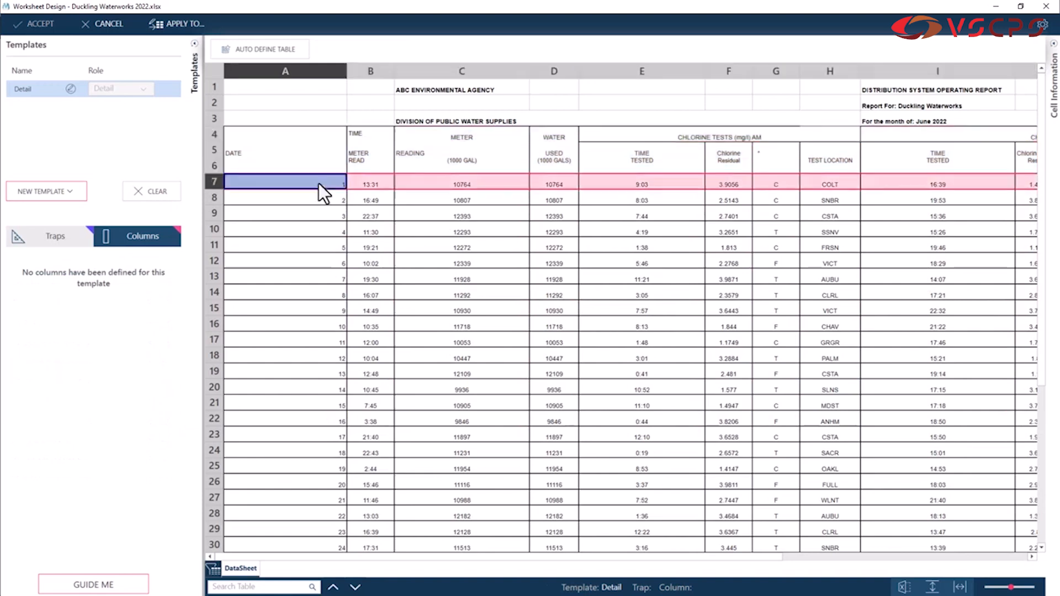
left_click(434, 180)
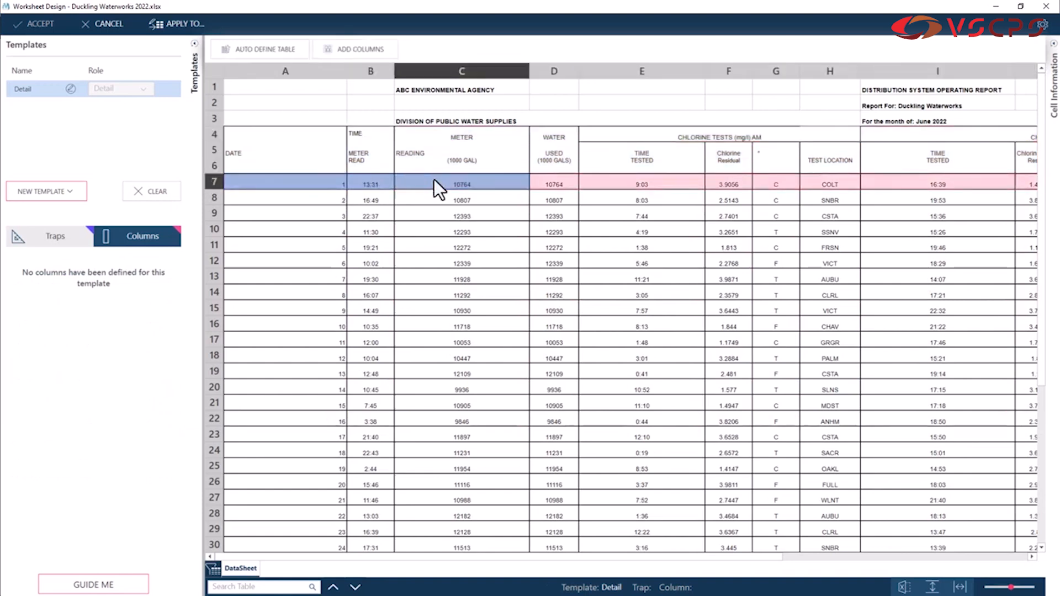
left_click(298, 50)
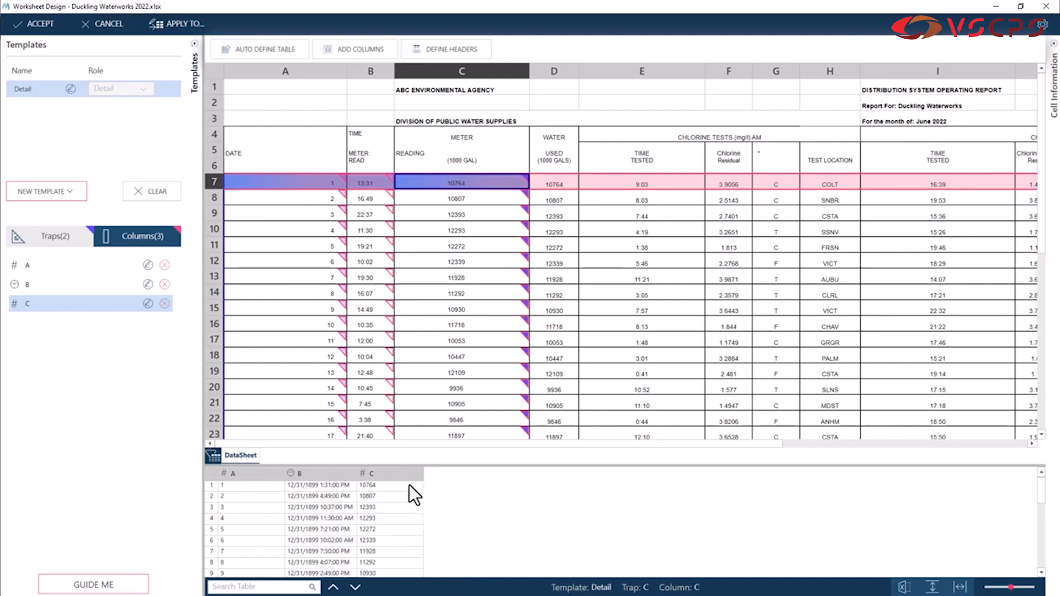
left_click_drag(212, 136, 210, 169)
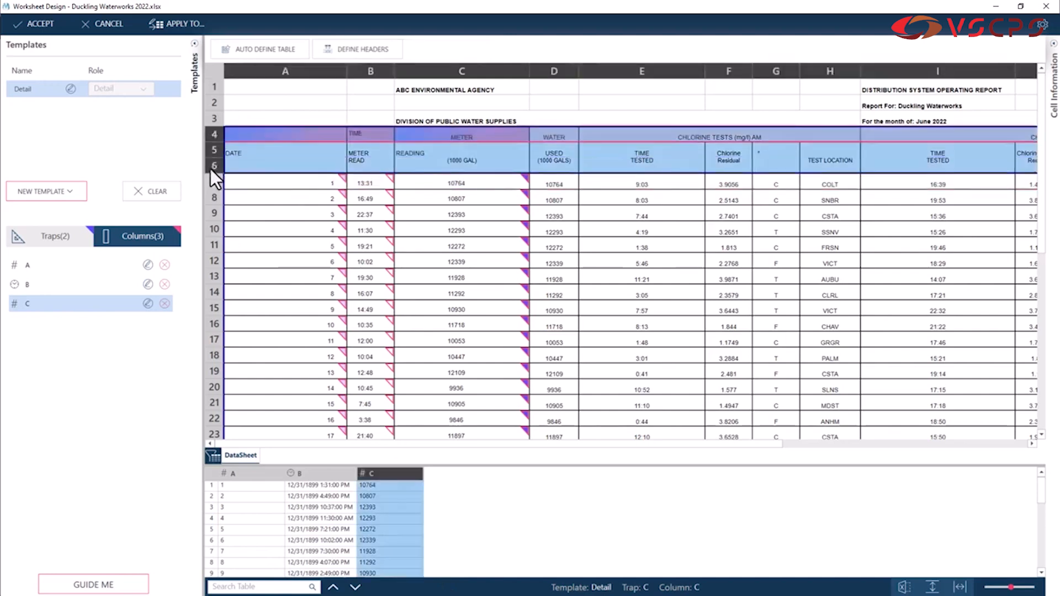
left_click(327, 49)
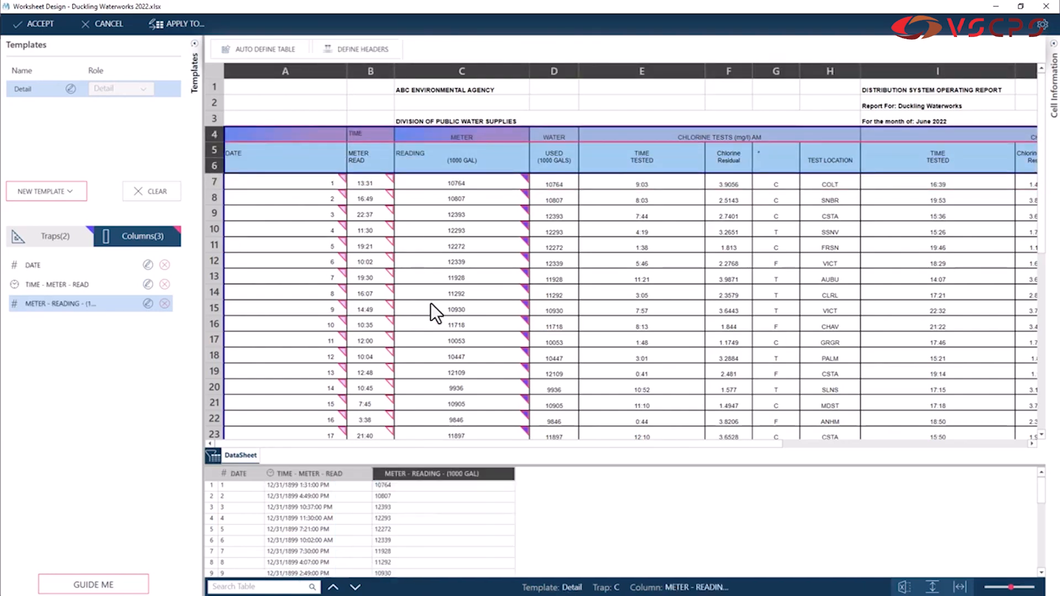
Auto-define the table again from row 8, agreeing to clear the current templates and columns.
left_click(213, 197)
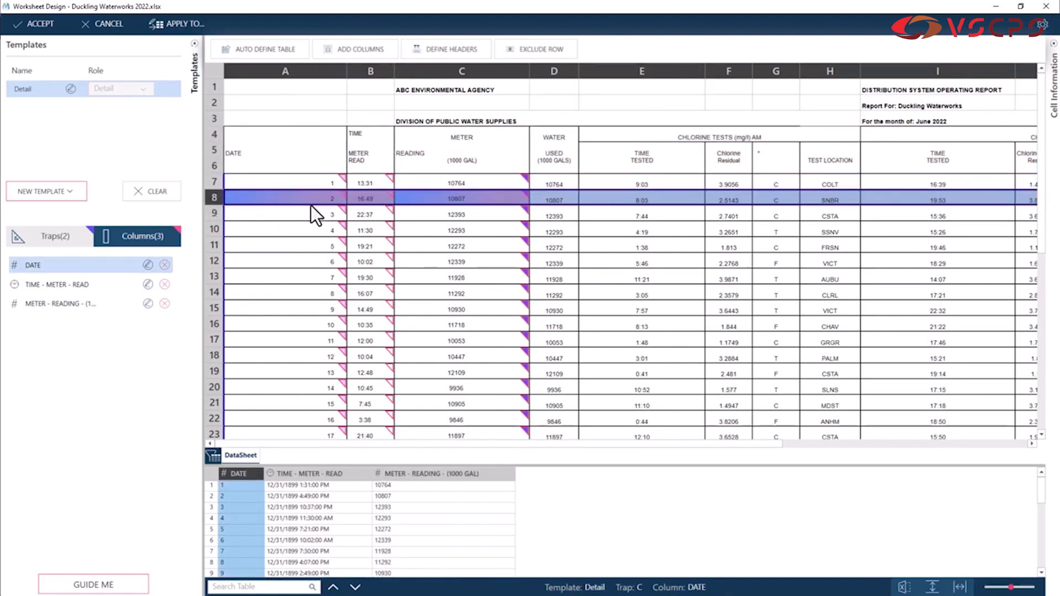
left_click(298, 49)
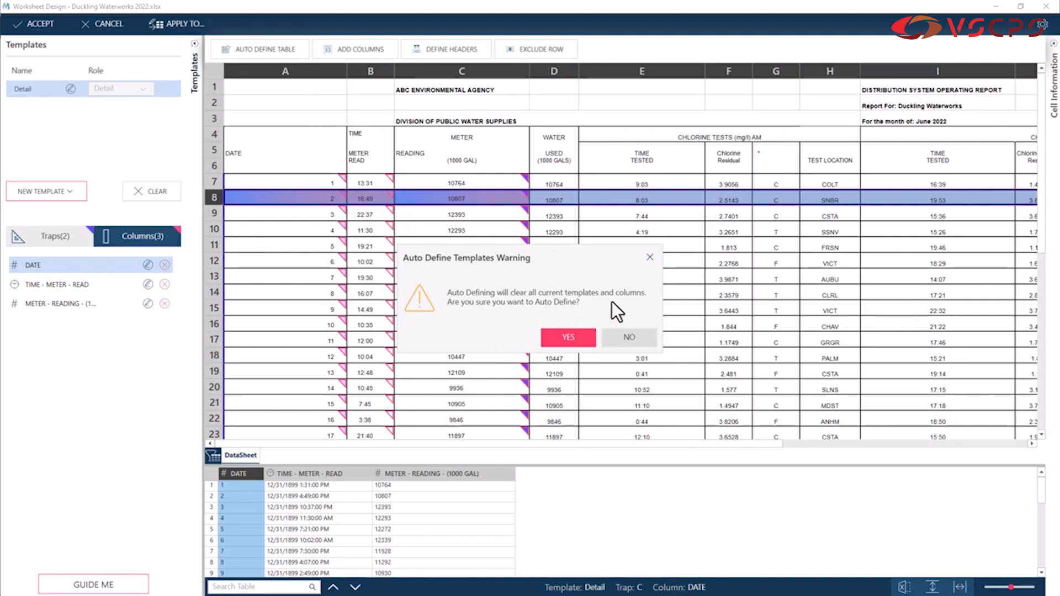
left_click(564, 341)
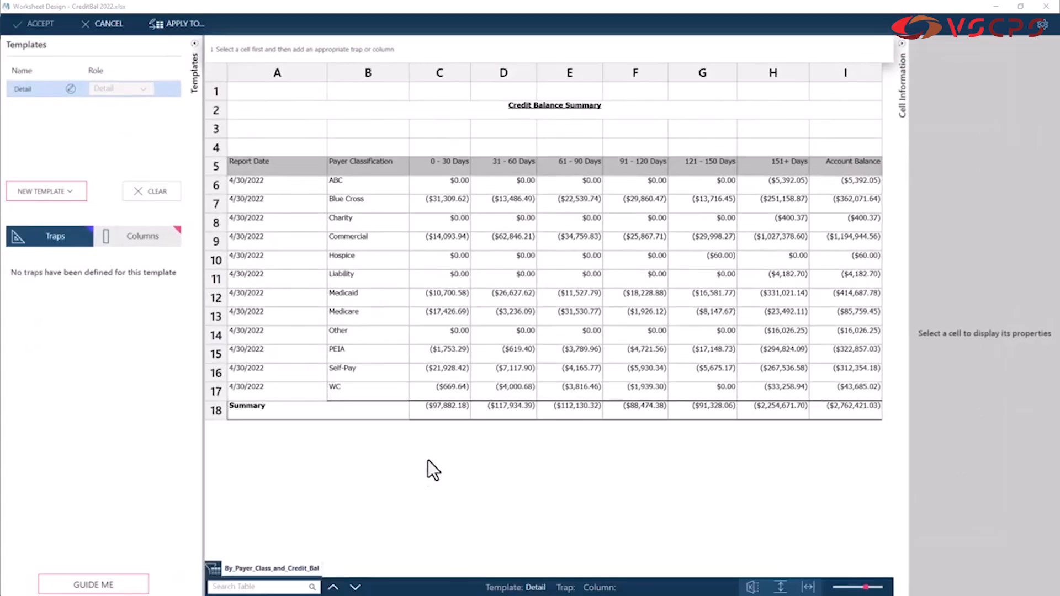
Auto-define the Credit Balance Summary table in CreditBal 2022.xlsx using row 6 as the sample row.
left_click(216, 186)
left_click(345, 51)
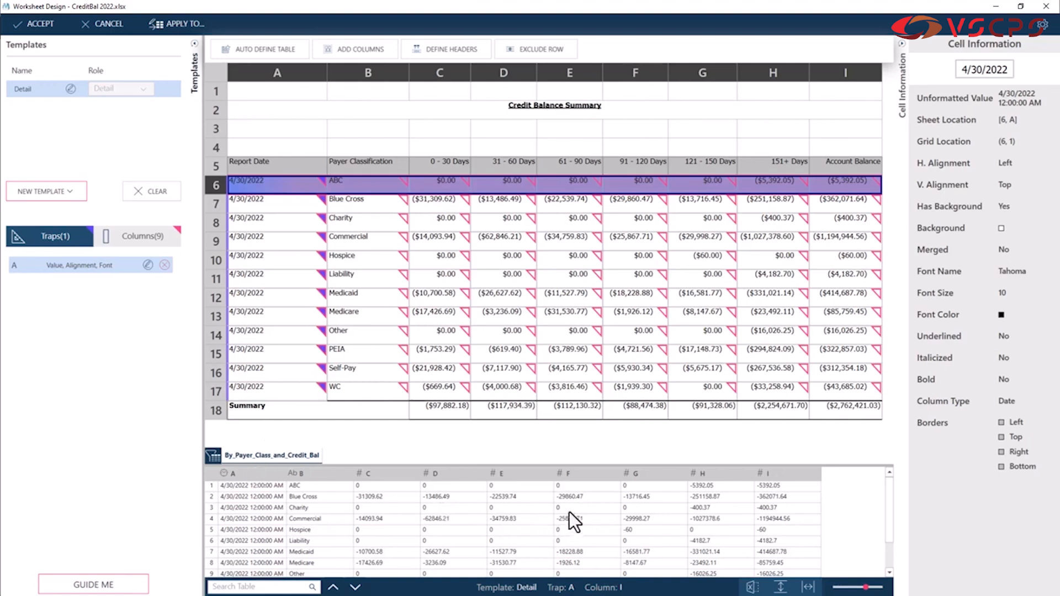
Define the Credit Balance Summary table's column headers from row 5.
left_click(216, 166)
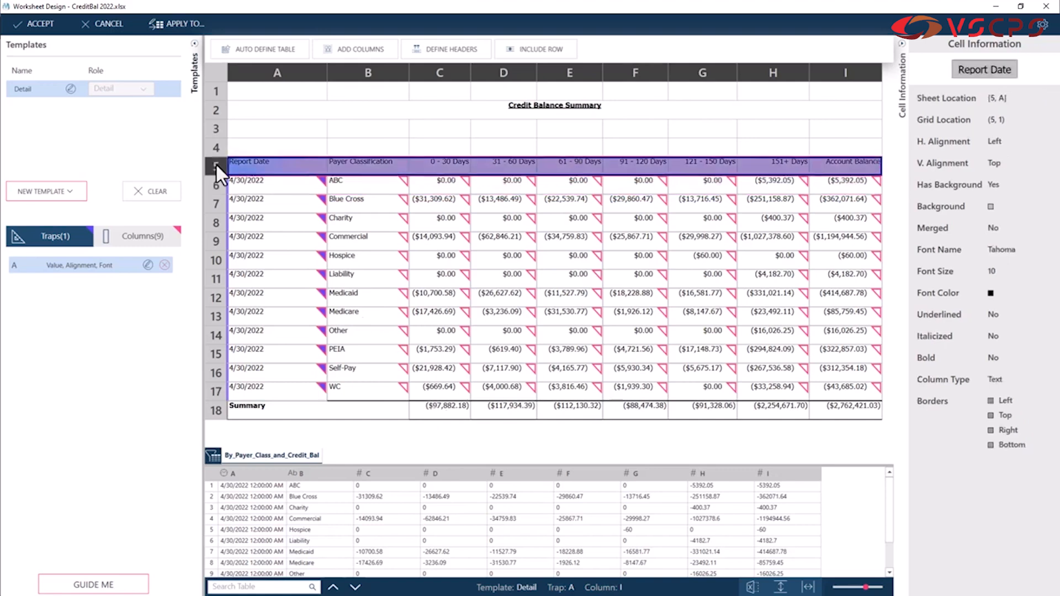
left_click(448, 53)
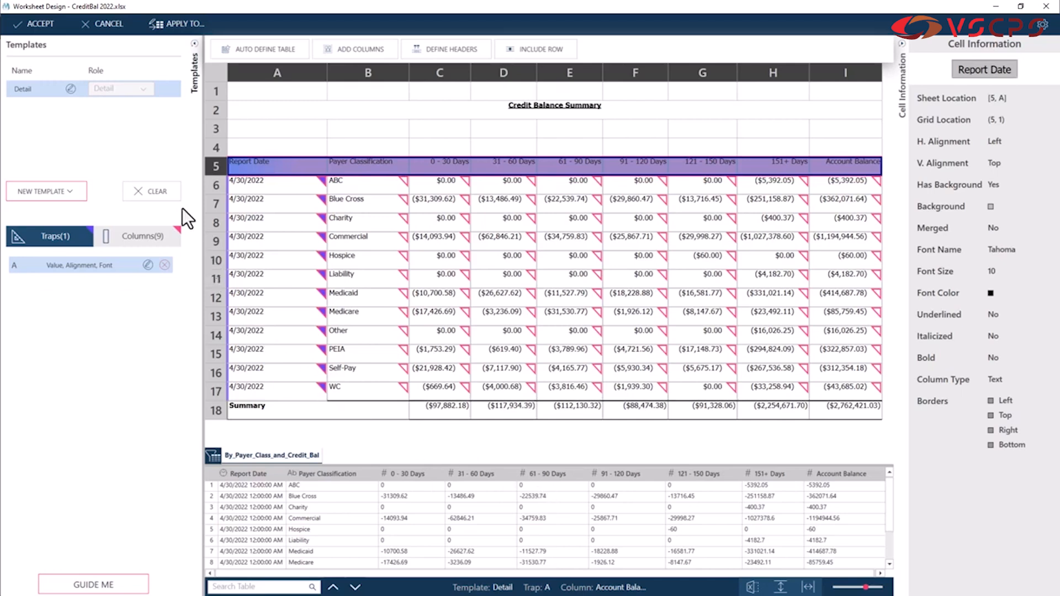
Clear the current templates, traps and columns, and add columns from only cells A6 to C6.
left_click(165, 191)
left_click(562, 342)
left_click_drag(266, 187, 437, 188)
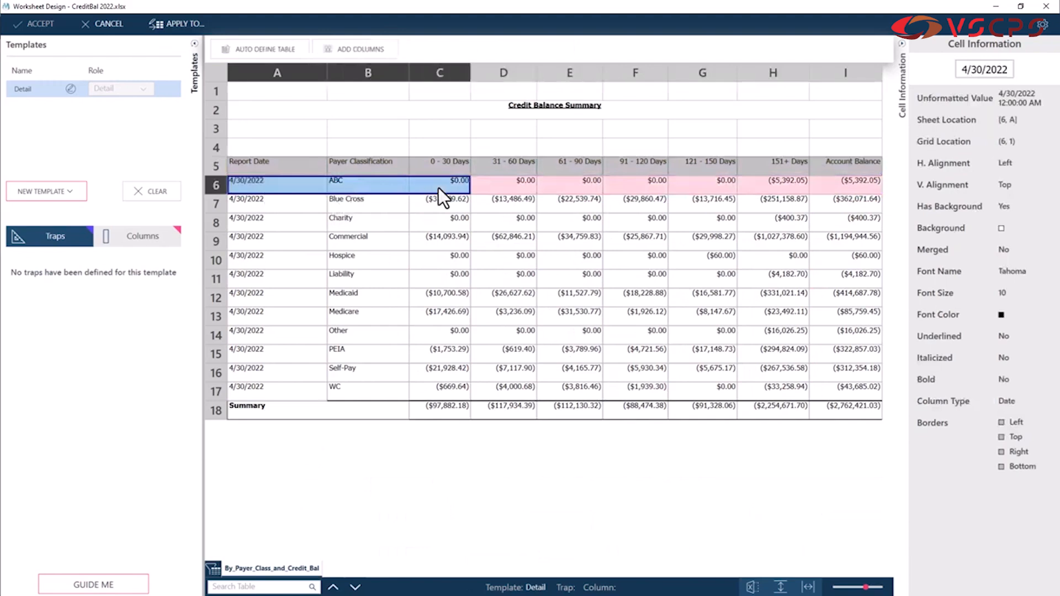
left_click(384, 50)
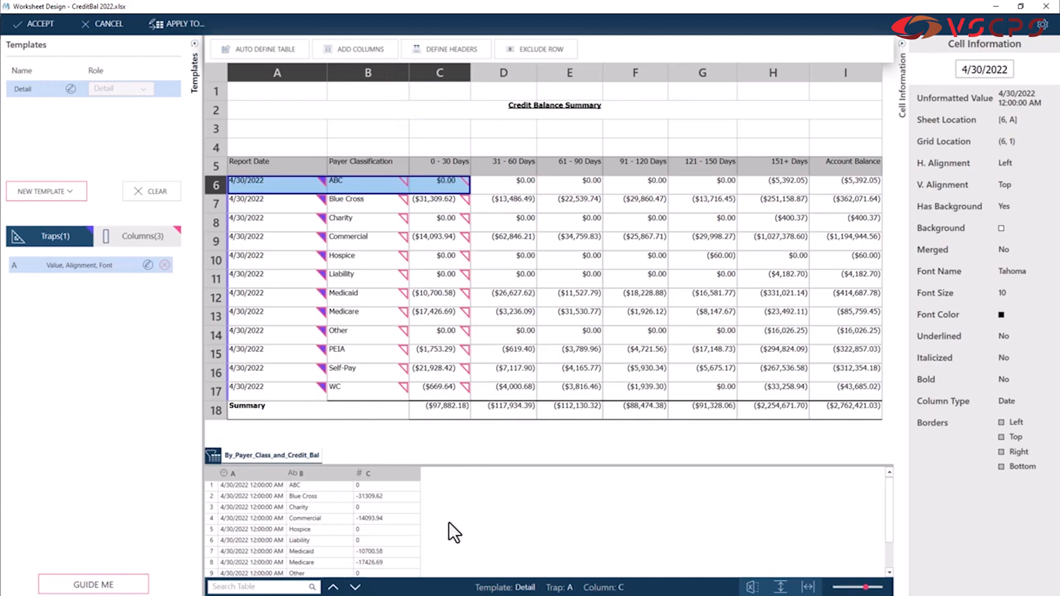
Add the non-adjacent cells E6 and G6 as columns, and define the column headers from row 5.
left_click(577, 184)
left_click(706, 188)
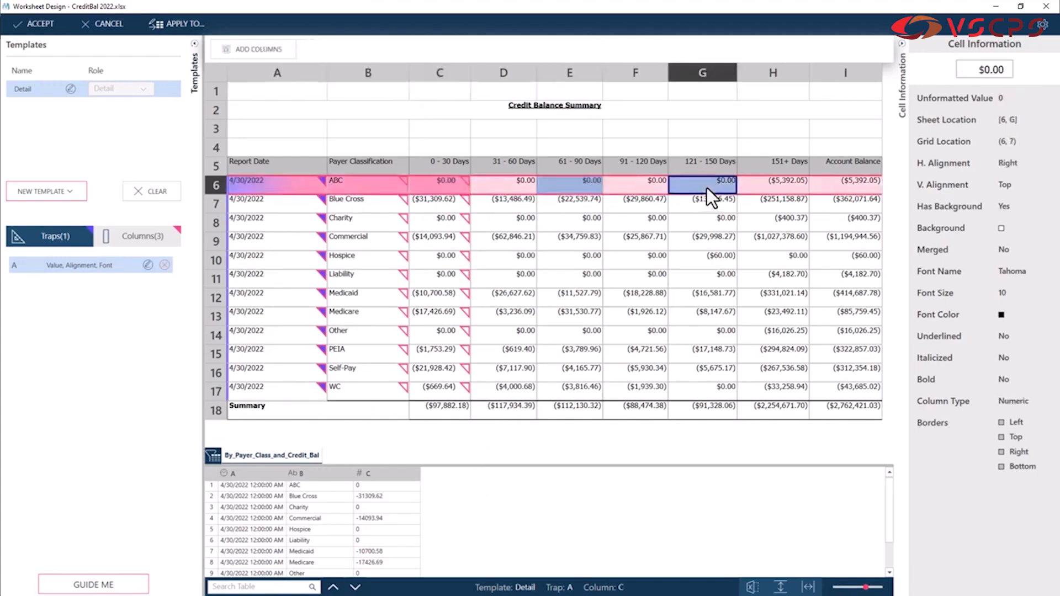
left_click(286, 46)
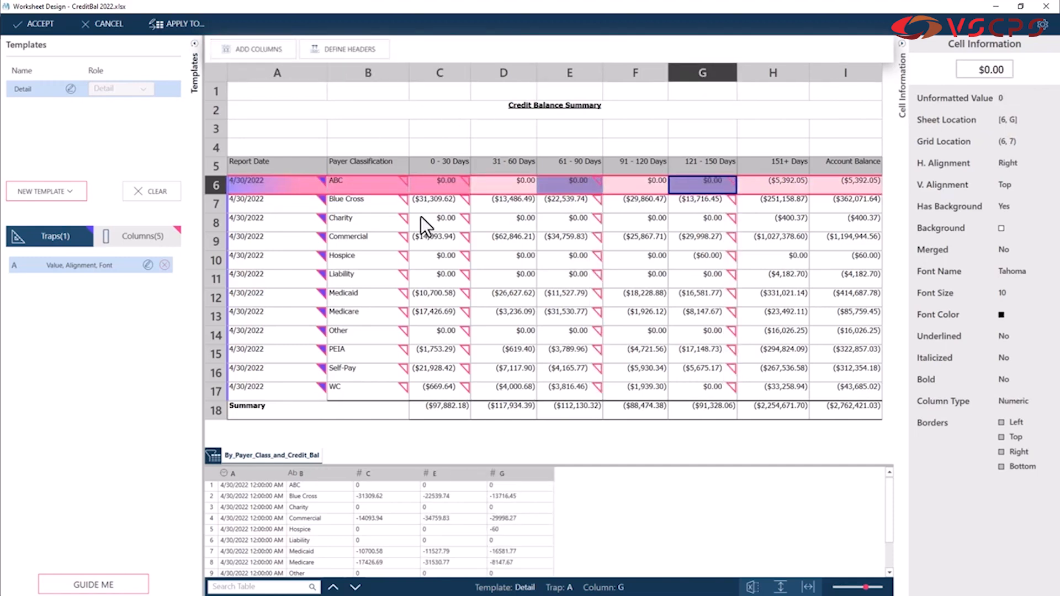
left_click(216, 162)
left_click(444, 50)
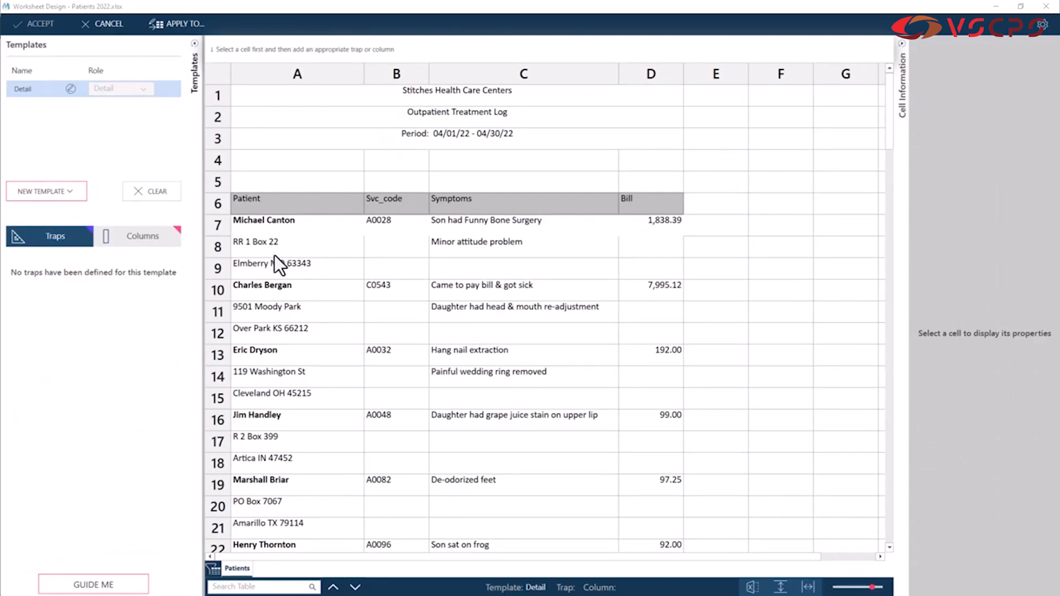
In Patients 2022.xlsx, set rows 7 to 9 as the sample area, and add a trap and a column on cell A7.
left_click(311, 233)
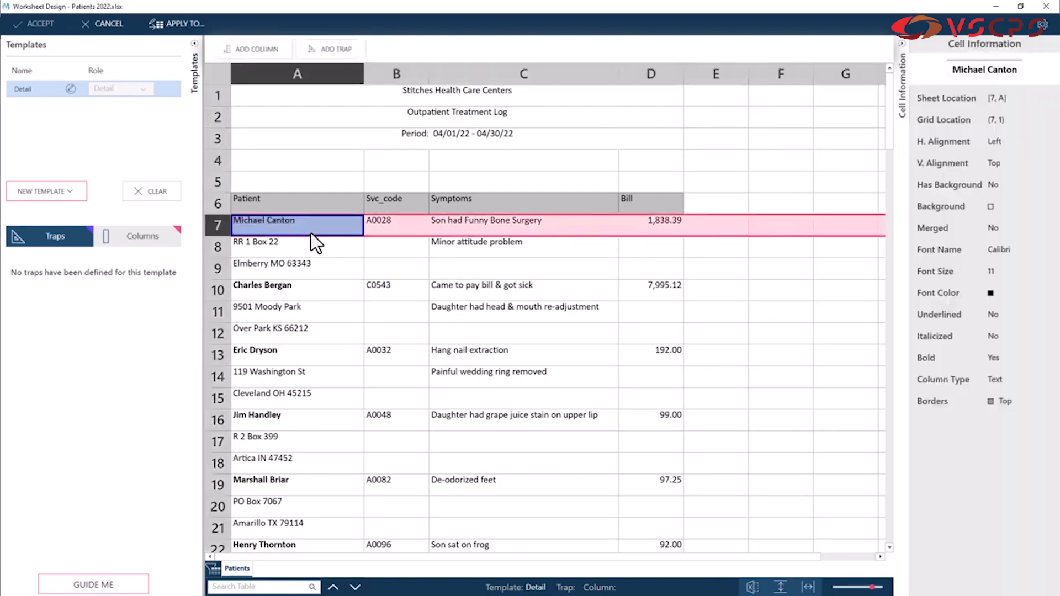
left_click_drag(310, 234, 312, 274)
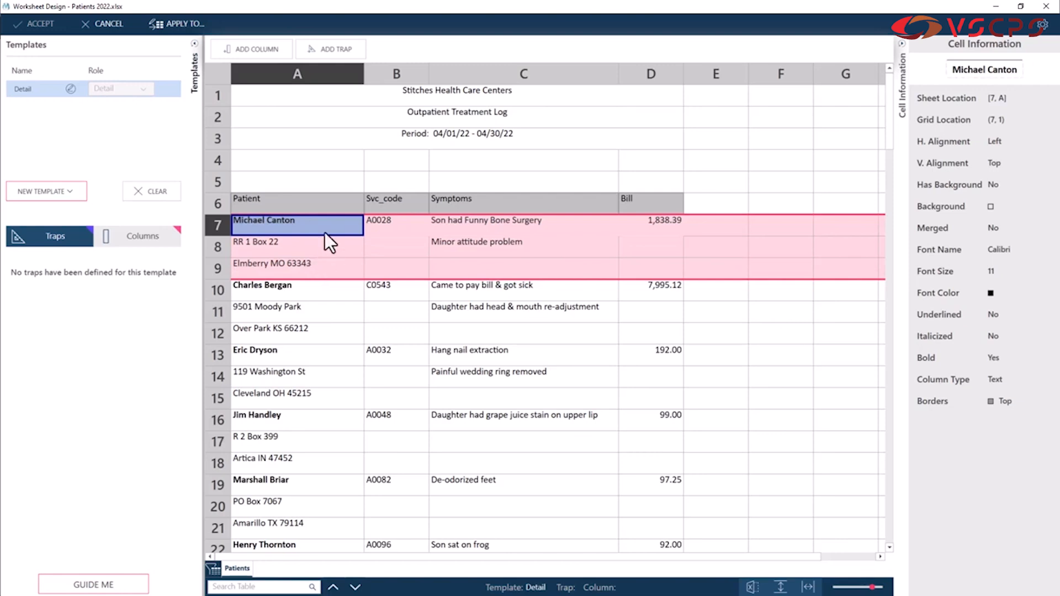
left_click(357, 53)
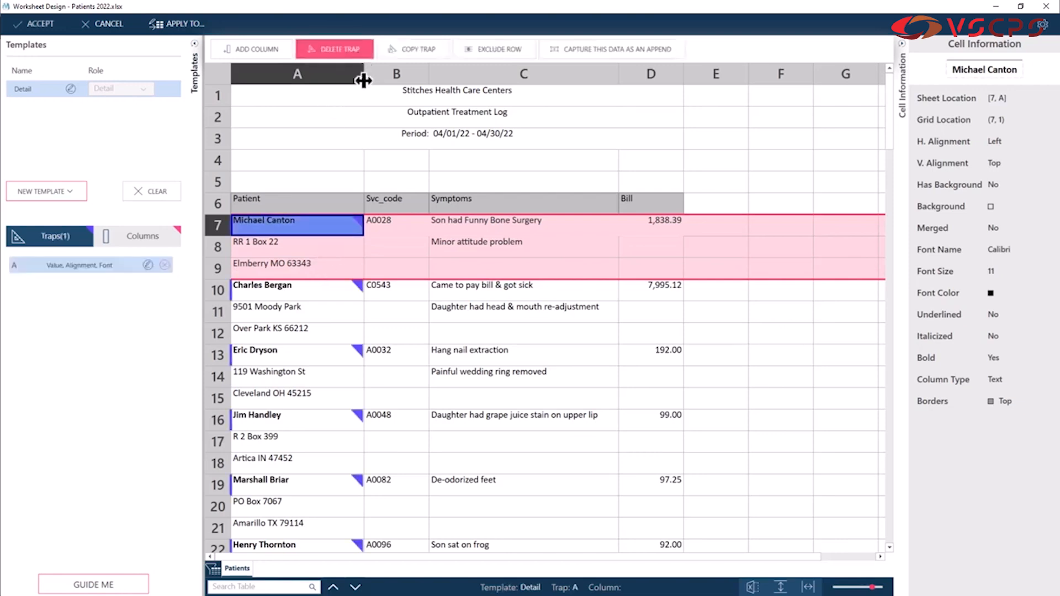
left_click(273, 49)
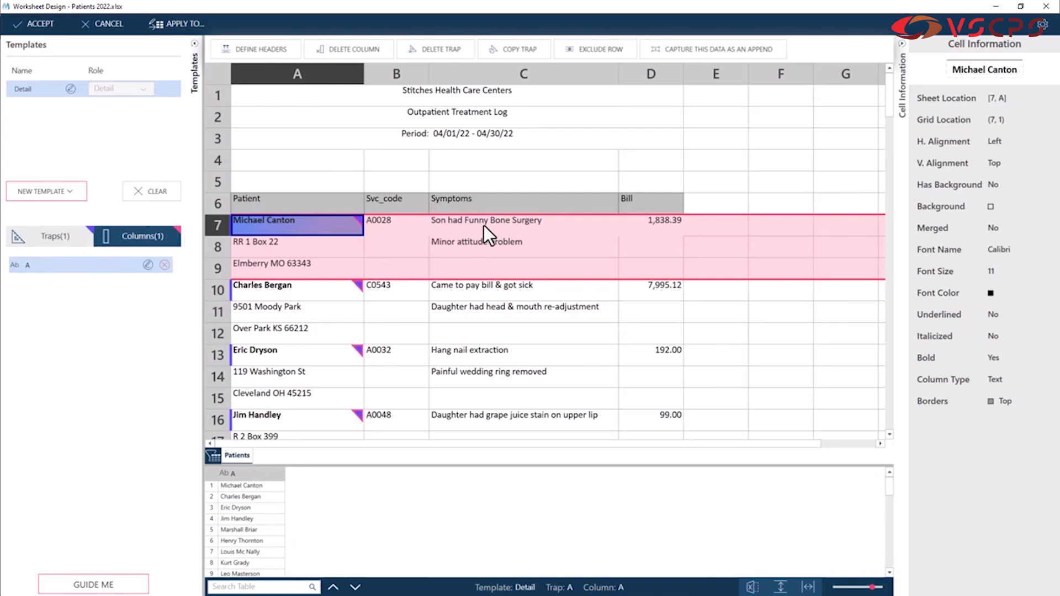
Add separate columns from the symptom cells C7 and C8.
left_click(526, 222)
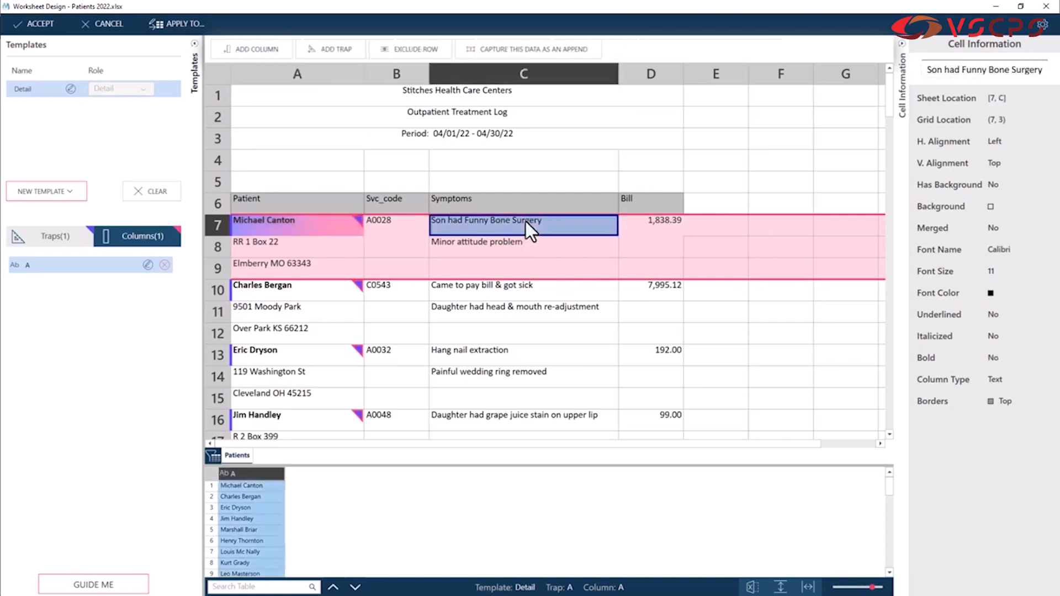
left_click(282, 50)
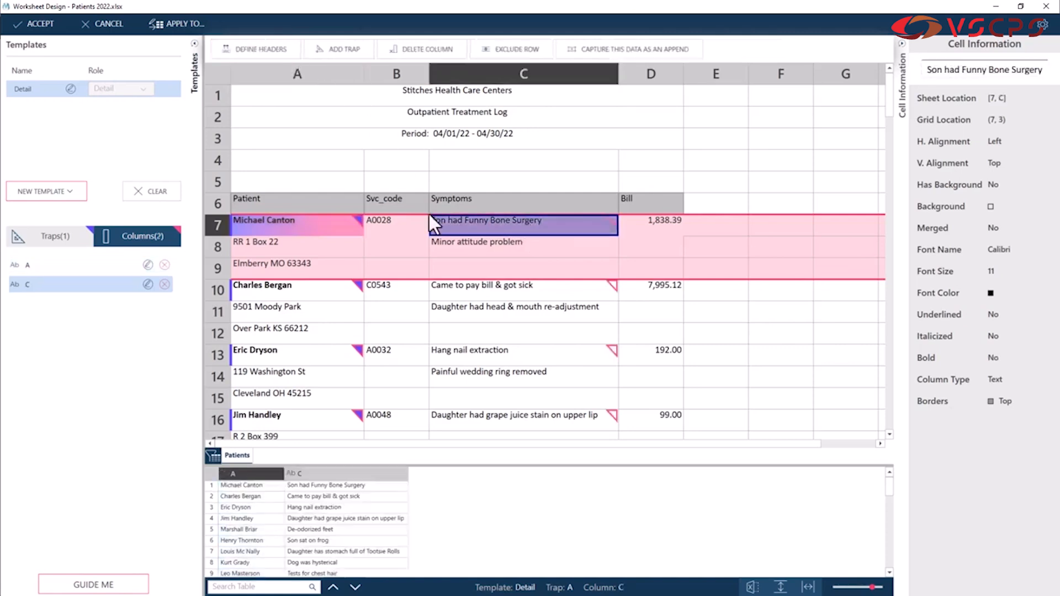
left_click(464, 245)
left_click(335, 53)
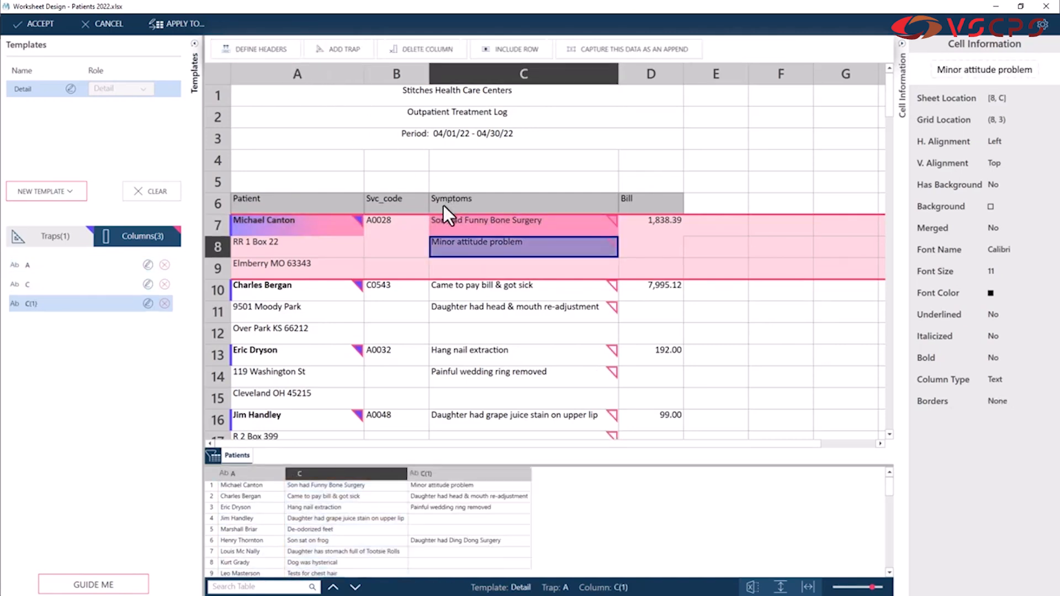
Delete the two separate symptom columns taken from cells C8 and C7.
left_click(410, 52)
left_click(475, 230)
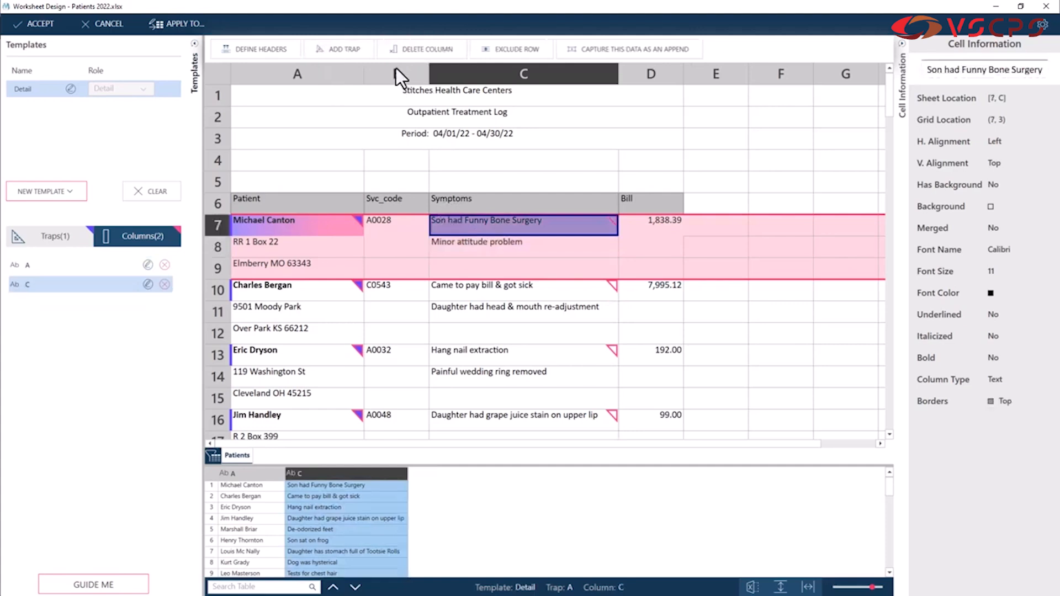
Add the symptom cells C7 and C8 to the template together as one selected range.
left_click_drag(545, 227, 546, 250)
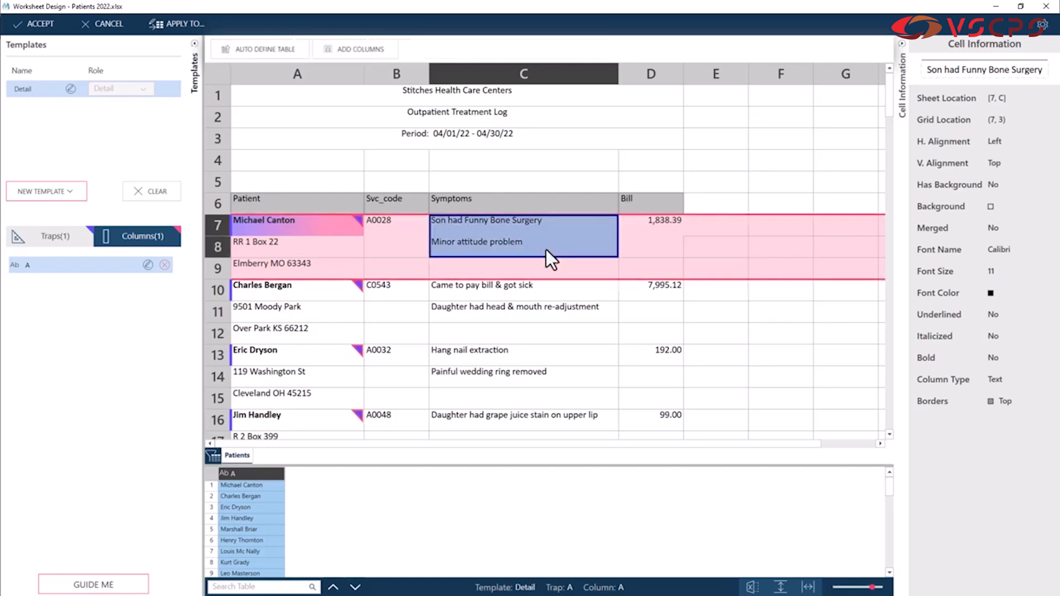
left_click(389, 44)
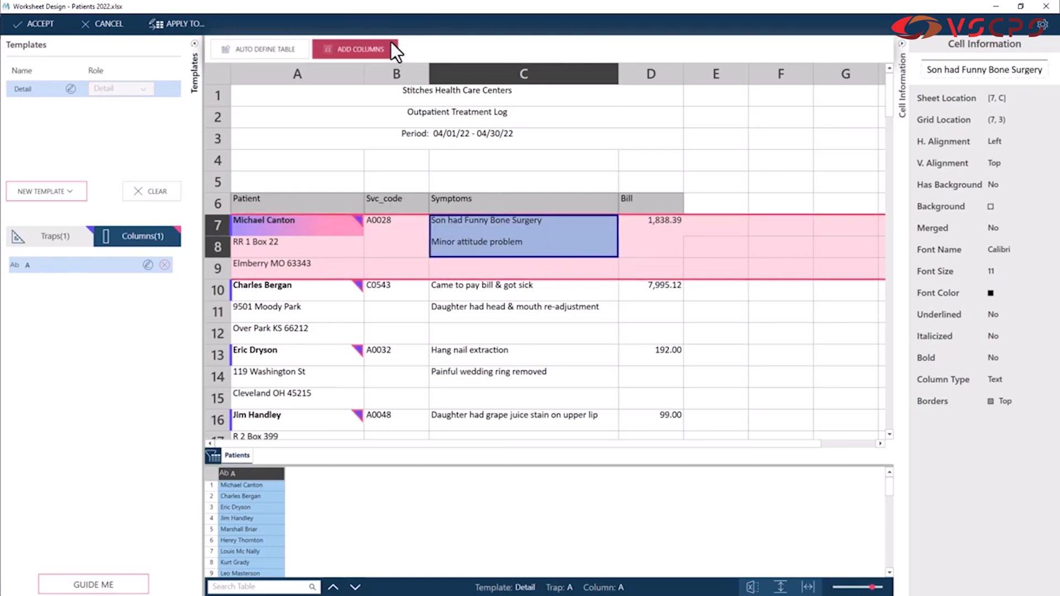